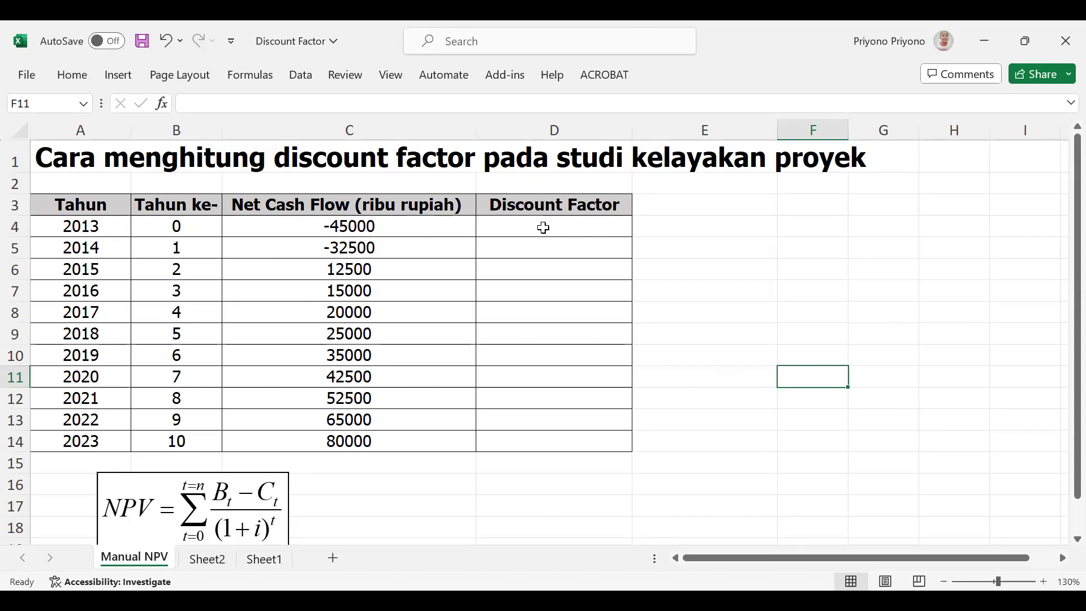
Examine the empty Discount Factor column, the year numbers and the NPV formula below the table
{"action": "left_click_drag", "start_coordinate": [550, 230], "coordinate": [553, 436]}
{"action": "left_click_drag", "start_coordinate": [436, 225], "coordinate": [422, 431]}
{"action": "left_click_drag", "start_coordinate": [554, 227], "coordinate": [554, 433]}
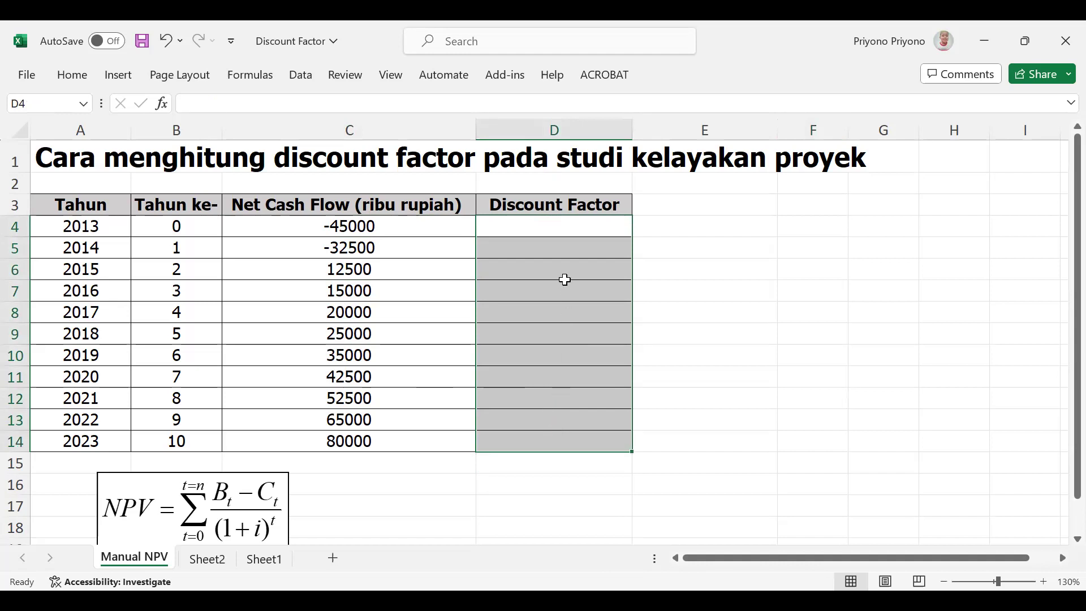
{"action": "left_click", "coordinate": [554, 255]}
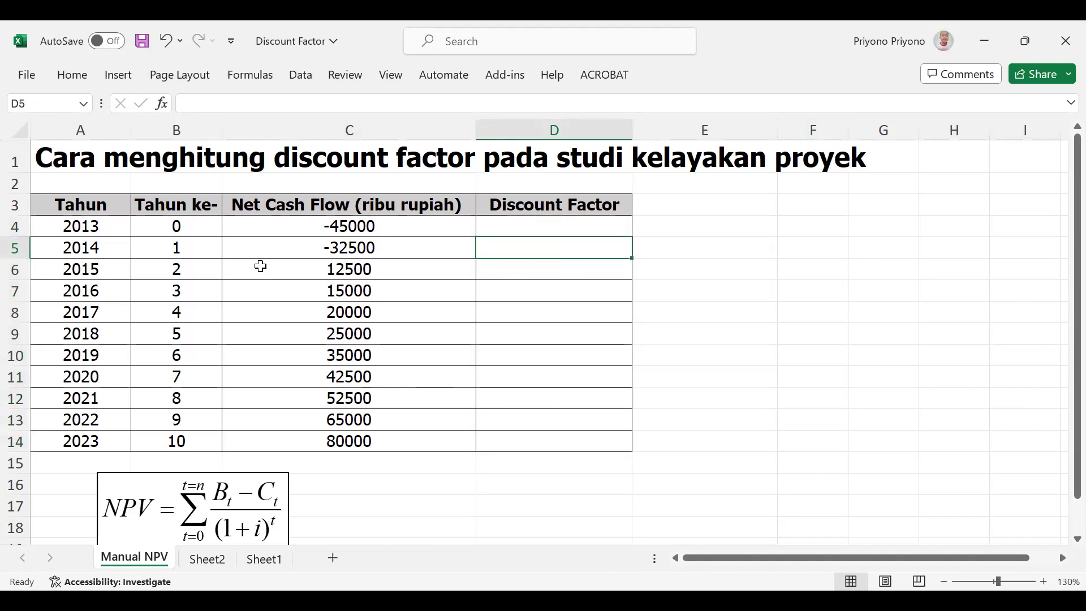
{"action": "left_click", "coordinate": [521, 230]}
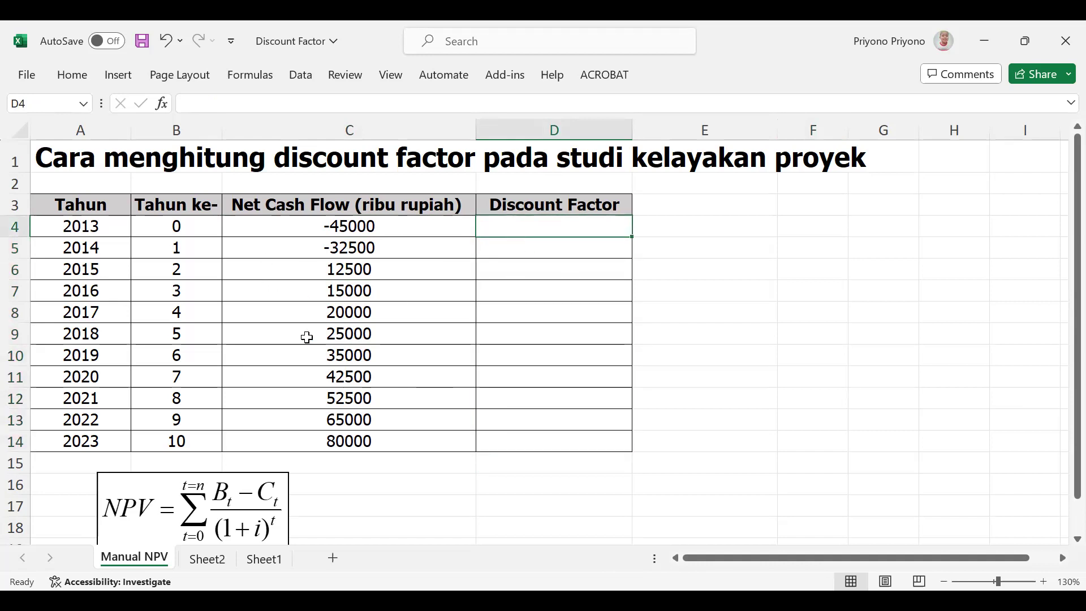
{"action": "scroll", "coordinate": [305, 335], "scroll_direction": "down", "scroll_amount": 1}
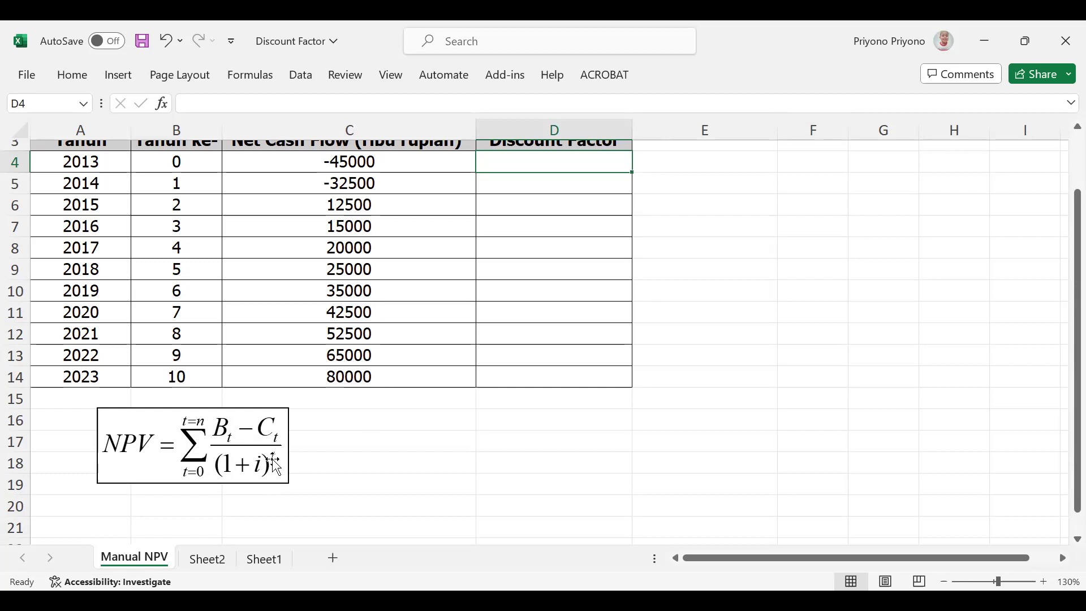
{"action": "scroll", "coordinate": [213, 375], "scroll_direction": "up", "scroll_amount": 1}
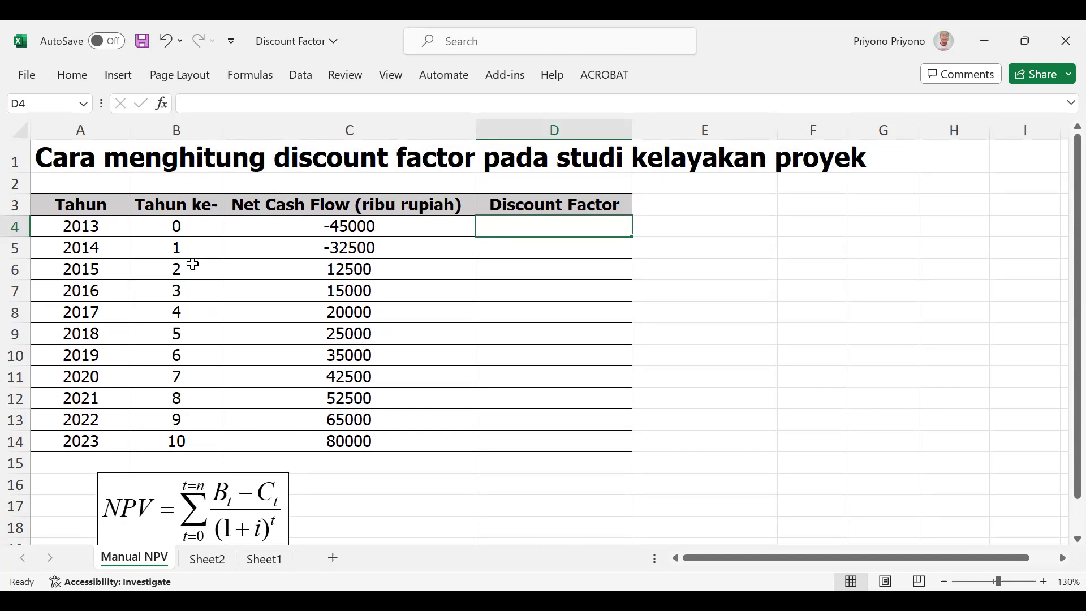
{"action": "scroll", "coordinate": [199, 324], "scroll_direction": "down", "scroll_amount": 1}
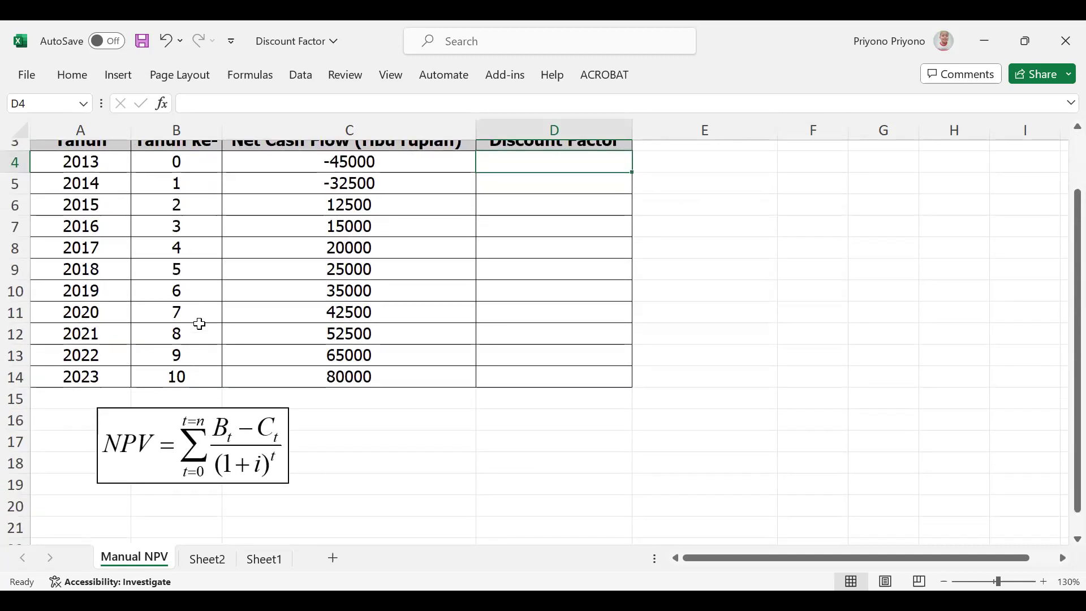
{"action": "scroll", "coordinate": [199, 323], "scroll_direction": "up", "scroll_amount": 1}
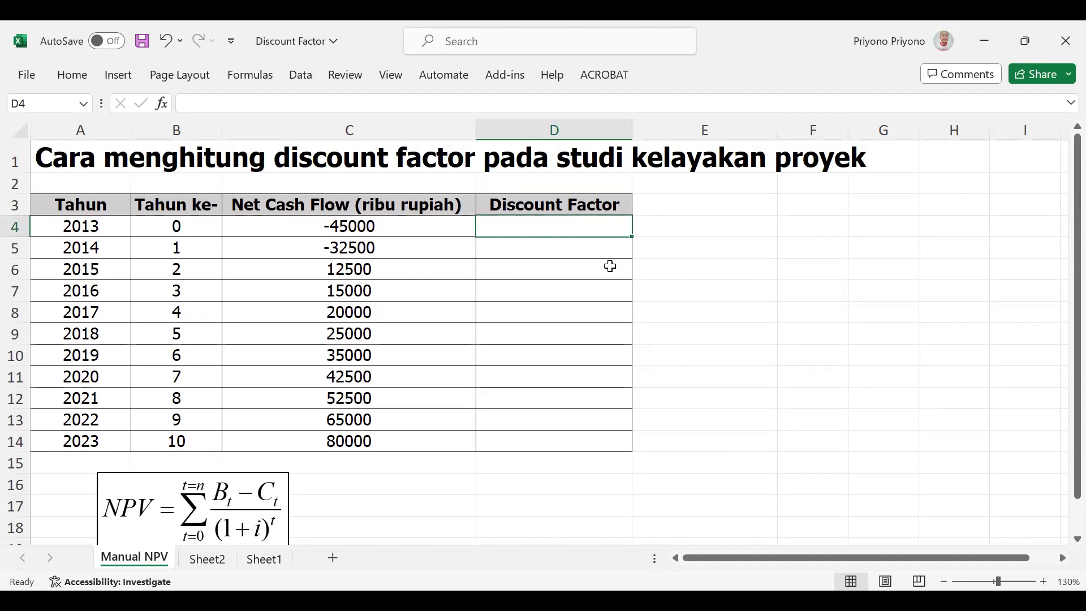
Enter the discount factor formula =1/((1+0.14)^B4) in cell D4 for year 2013
{"action": "scroll", "coordinate": [610, 266], "scroll_direction": "up", "scroll_amount": 1}
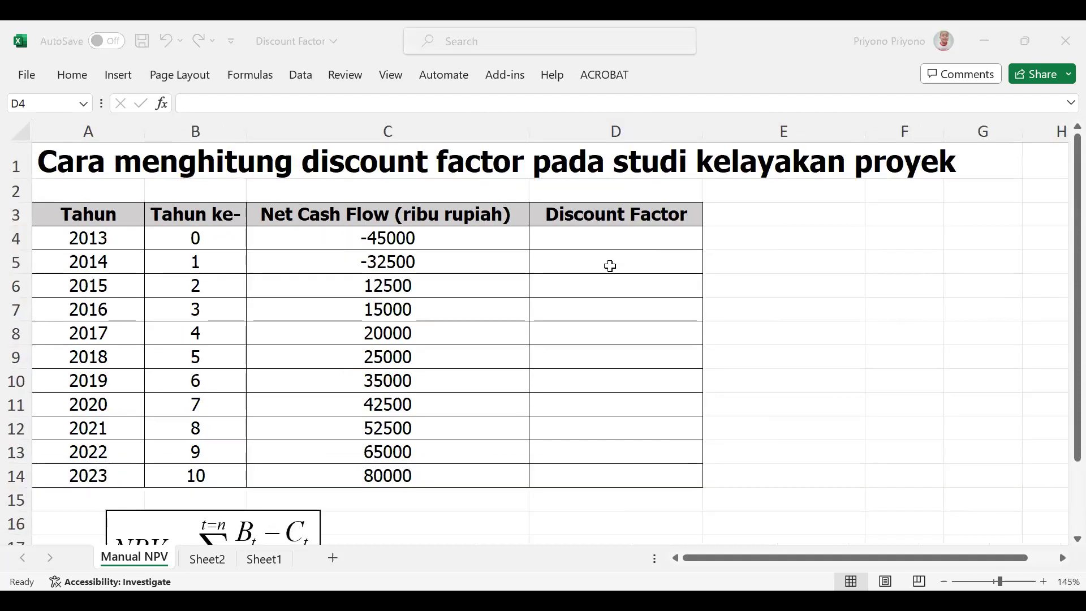
{"action": "left_click", "coordinate": [736, 310], "text": "ctrl"}
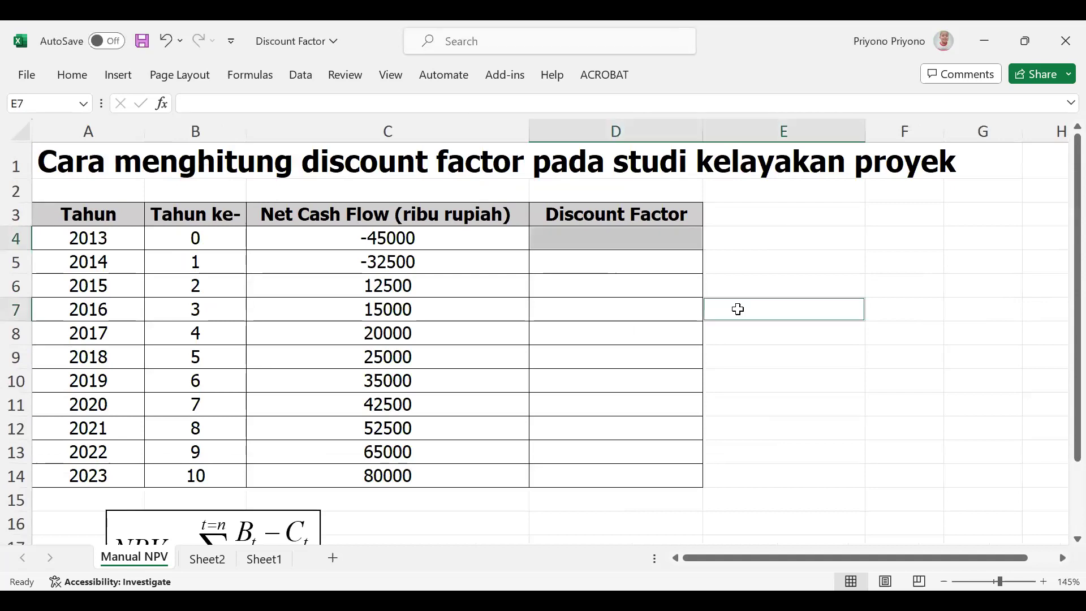
{"action": "scroll", "coordinate": [737, 310], "scroll_direction": "up", "scroll_amount": 1}
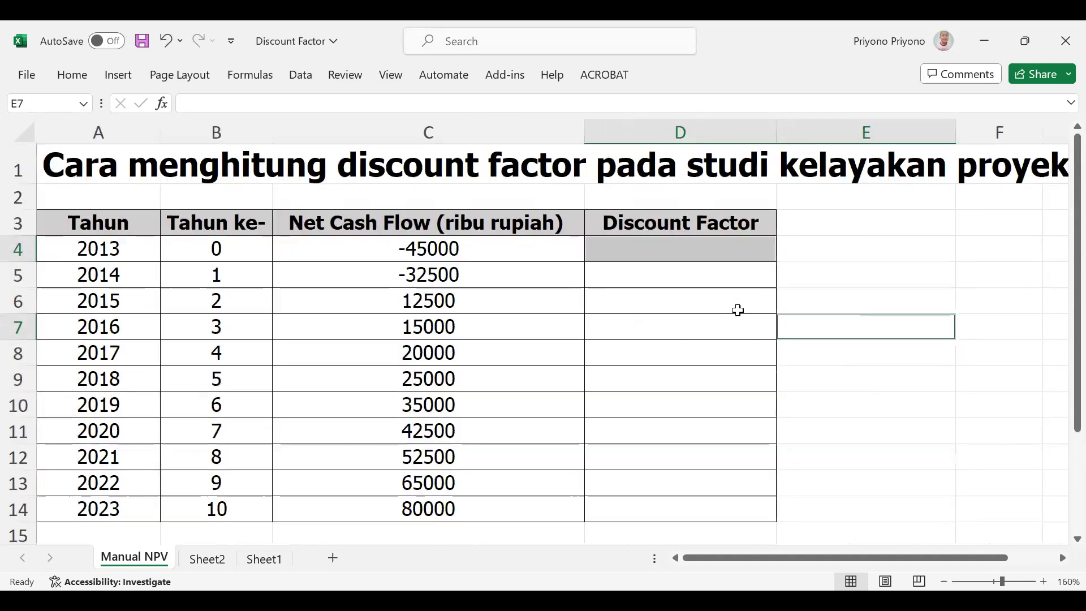
{"action": "scroll", "coordinate": [738, 310], "scroll_direction": "down", "scroll_amount": 1}
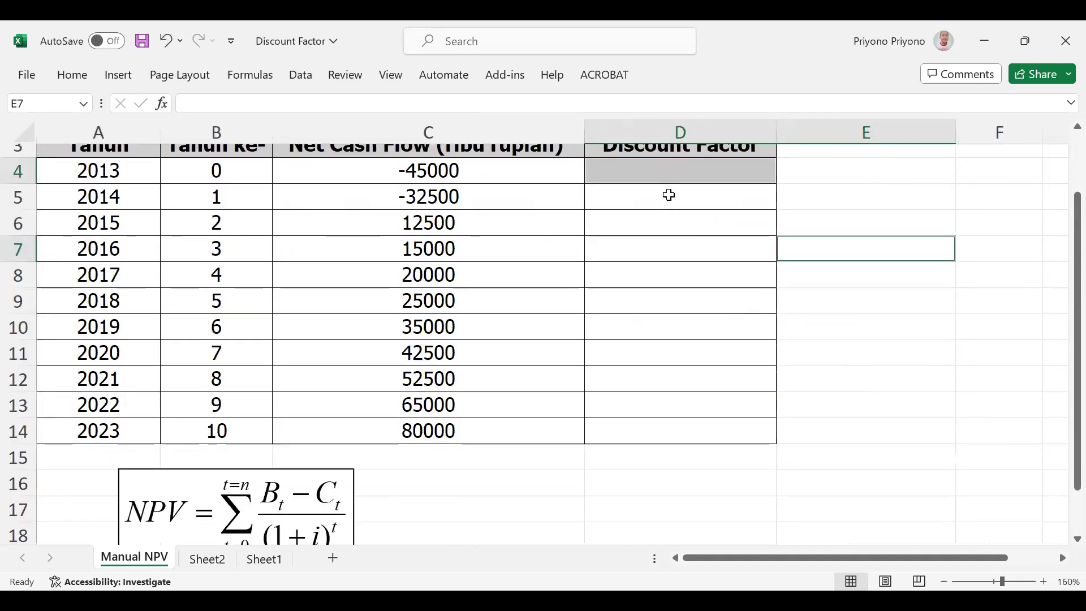
{"action": "left_click", "coordinate": [662, 179]}
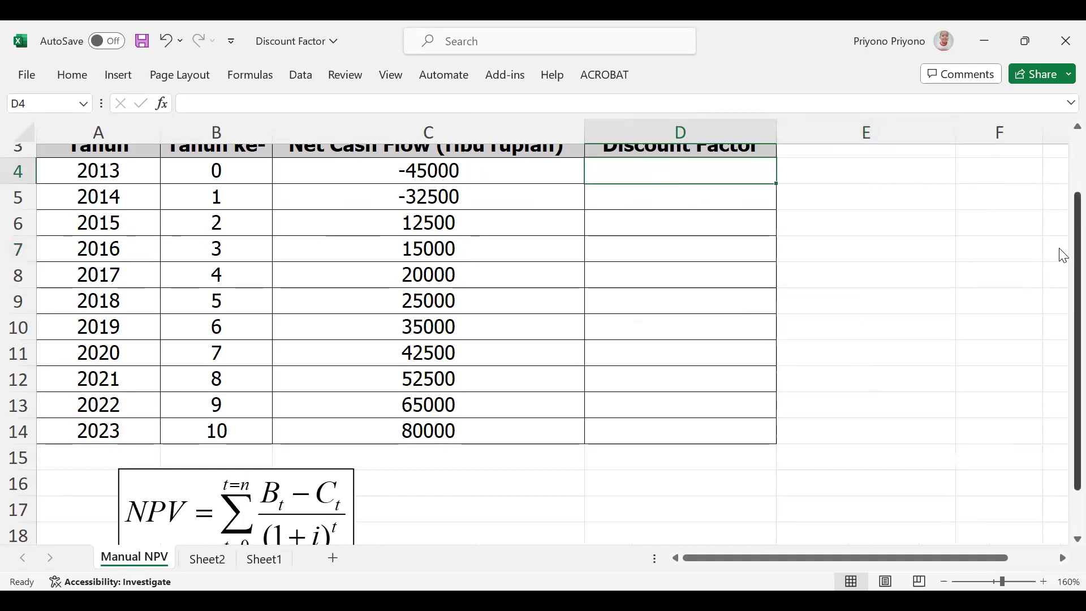
{"action": "scroll", "coordinate": [1062, 257], "scroll_direction": "down", "scroll_amount": 1}
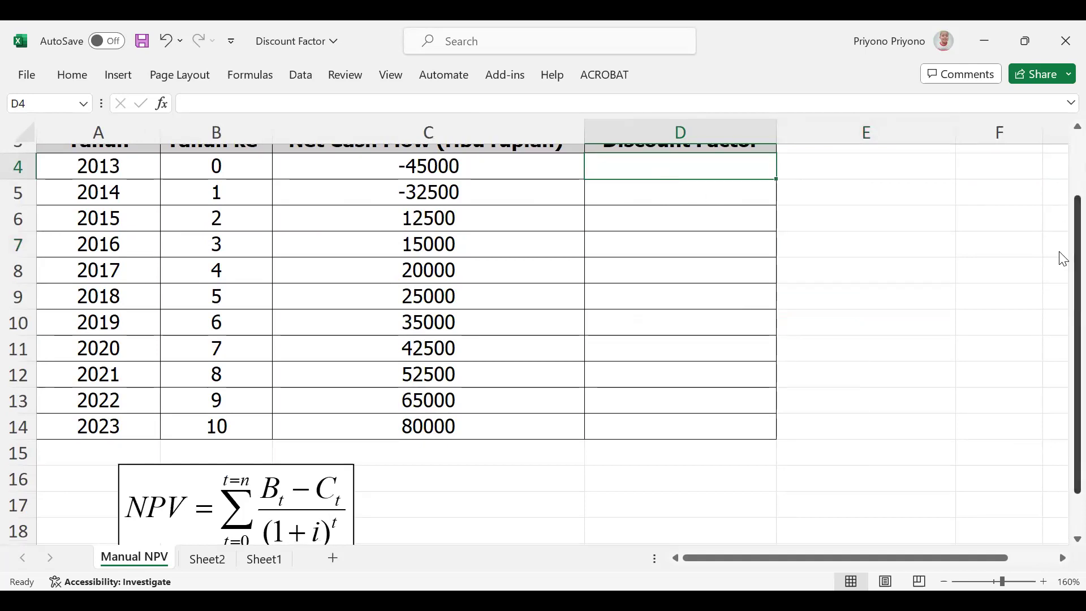
{"action": "type", "text": "="}
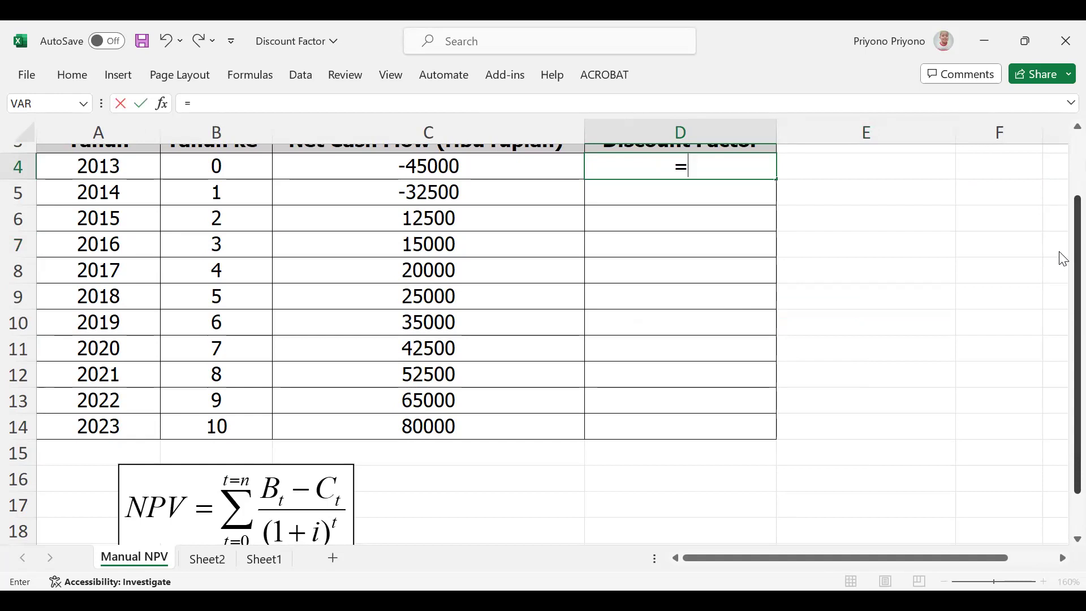
{"action": "type", "text": "1/((1+"}
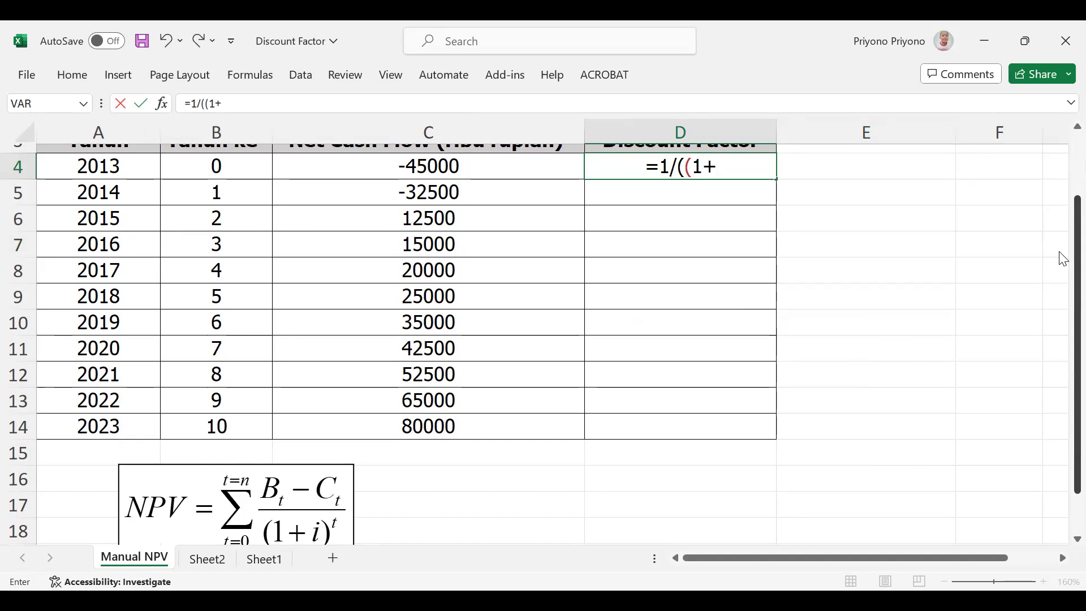
{"action": "type", "text": "0."}
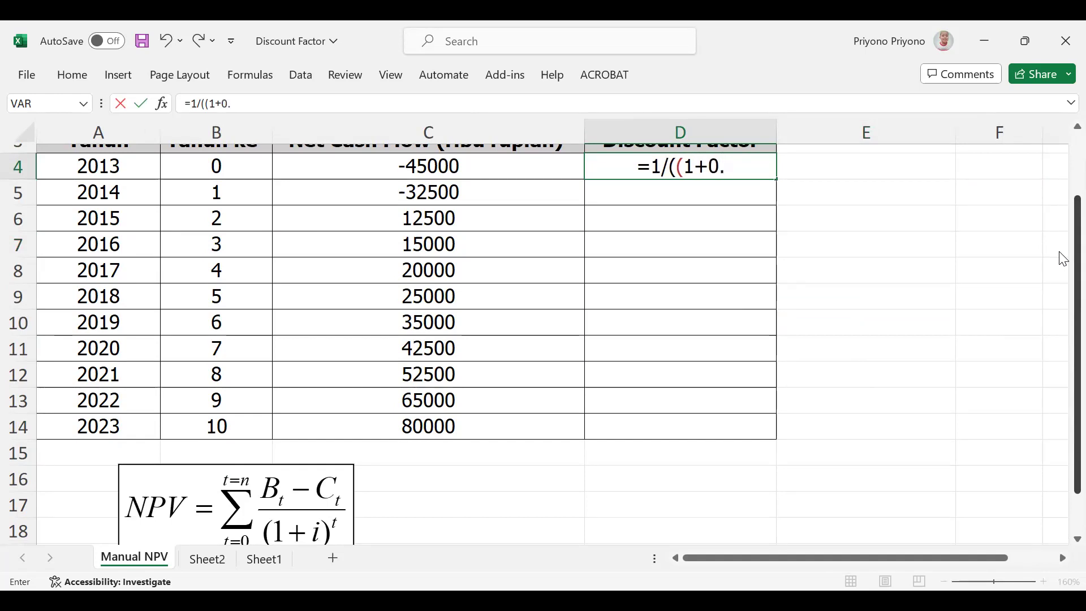
{"action": "type", "text": "14"}
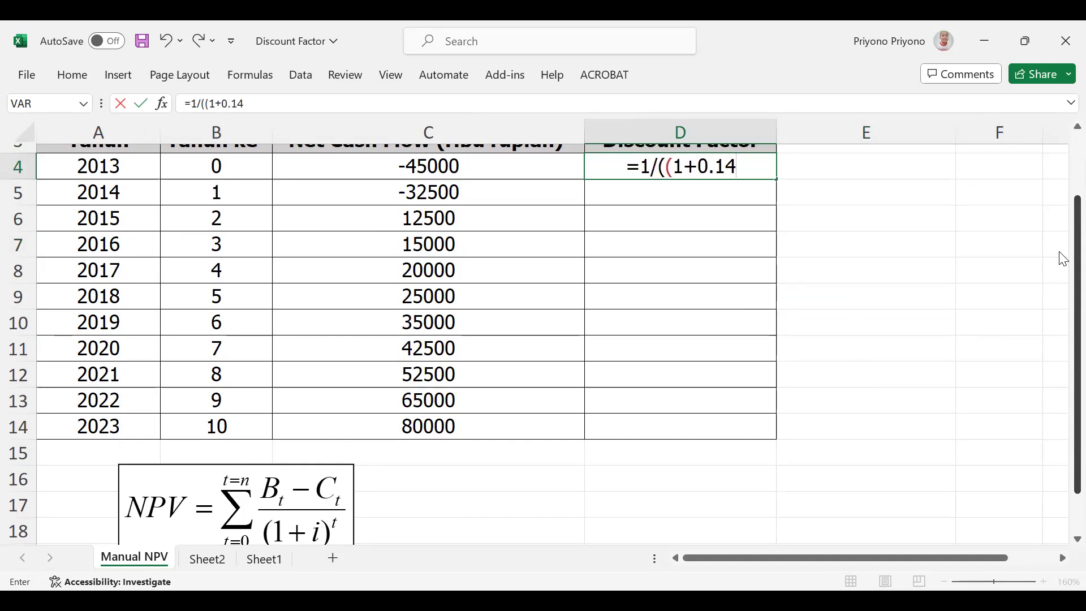
{"action": "type", "text": ")"}
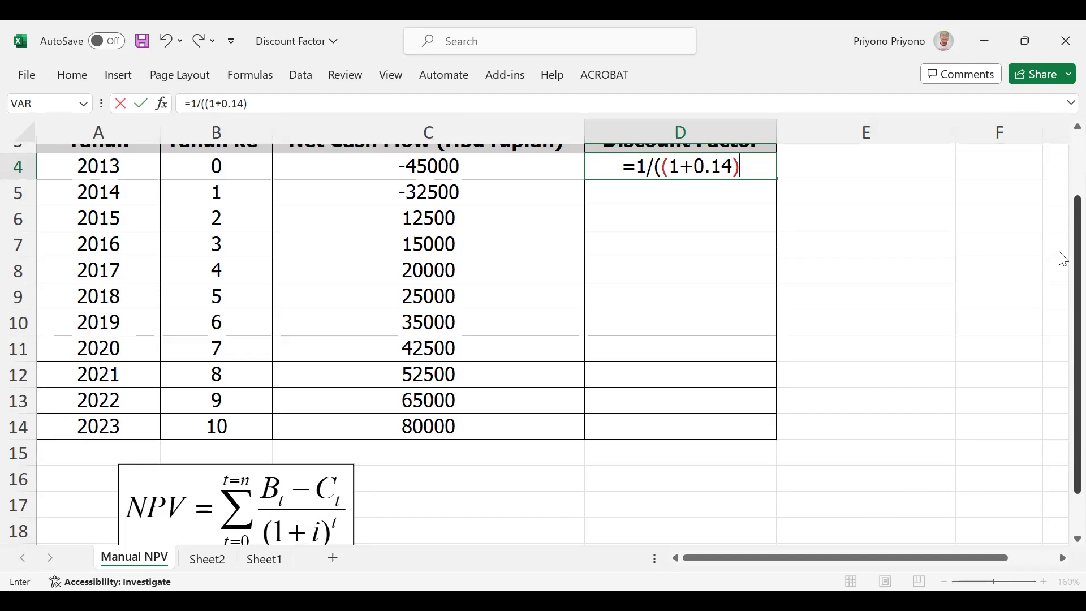
{"action": "type", "text": "^"}
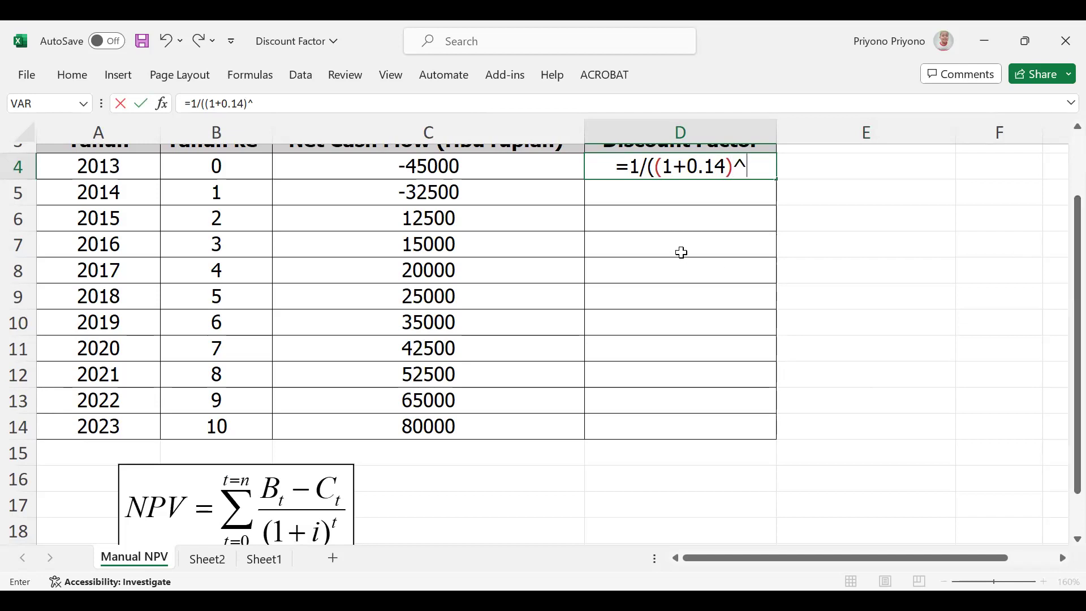
{"action": "left_click", "coordinate": [219, 173]}
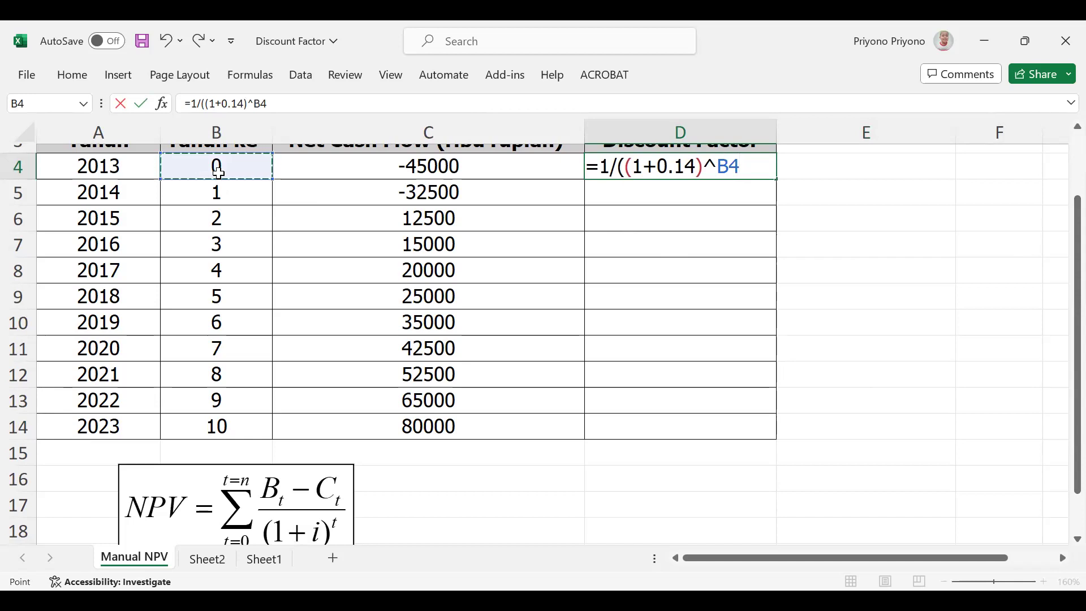
{"action": "type", "text": ")"}
{"action": "key", "text": "Return"}
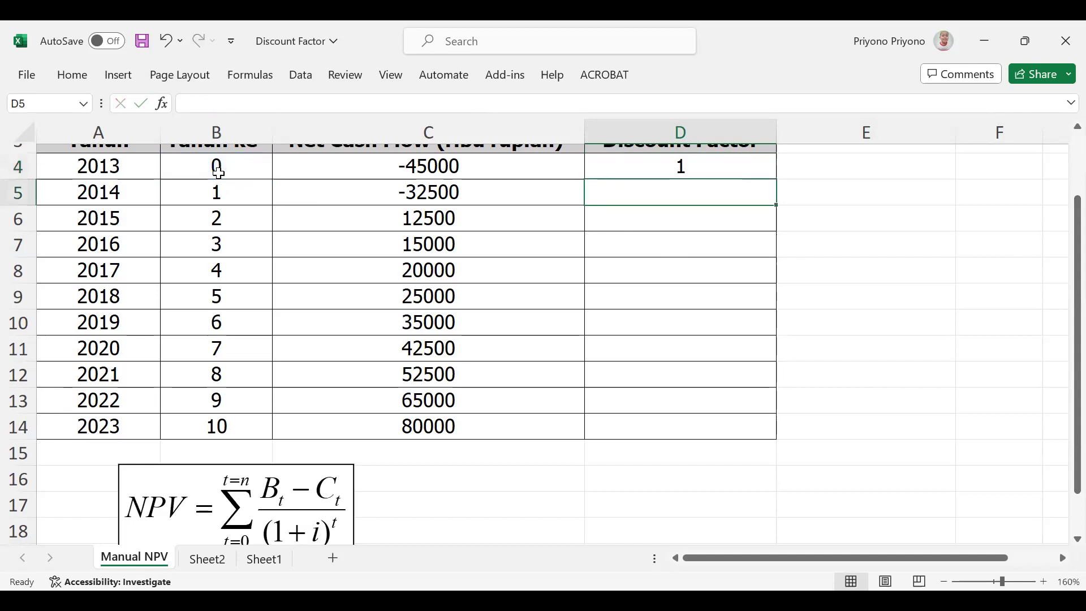
Fill the discount factor formula from D4 down through D14 to cover every year up to 2023
{"action": "scroll", "coordinate": [628, 232], "scroll_direction": "up", "scroll_amount": 1}
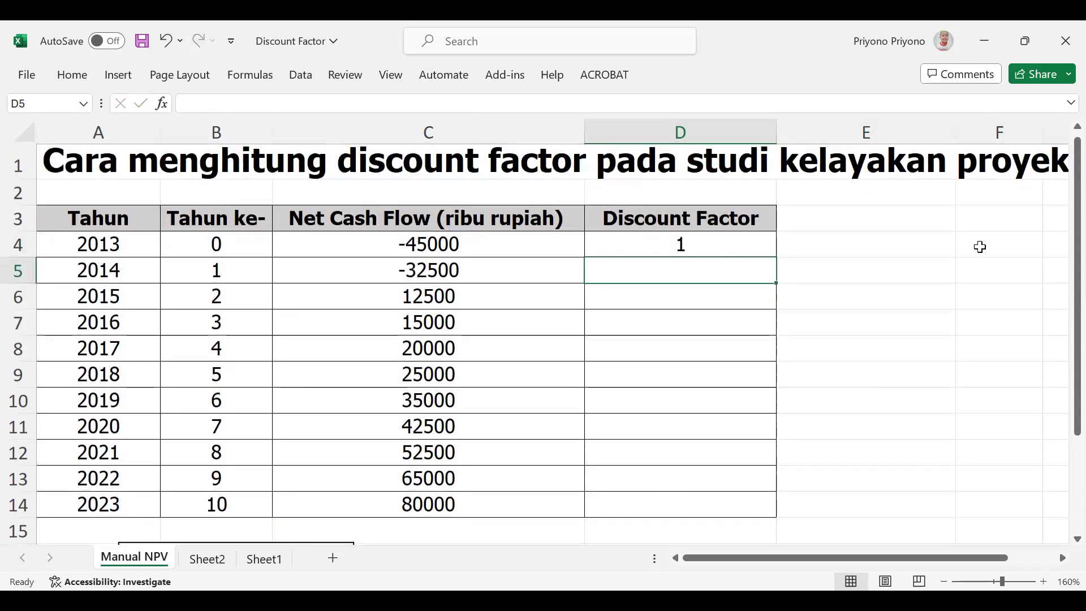
{"action": "scroll", "coordinate": [1059, 257], "scroll_direction": "down", "scroll_amount": 1}
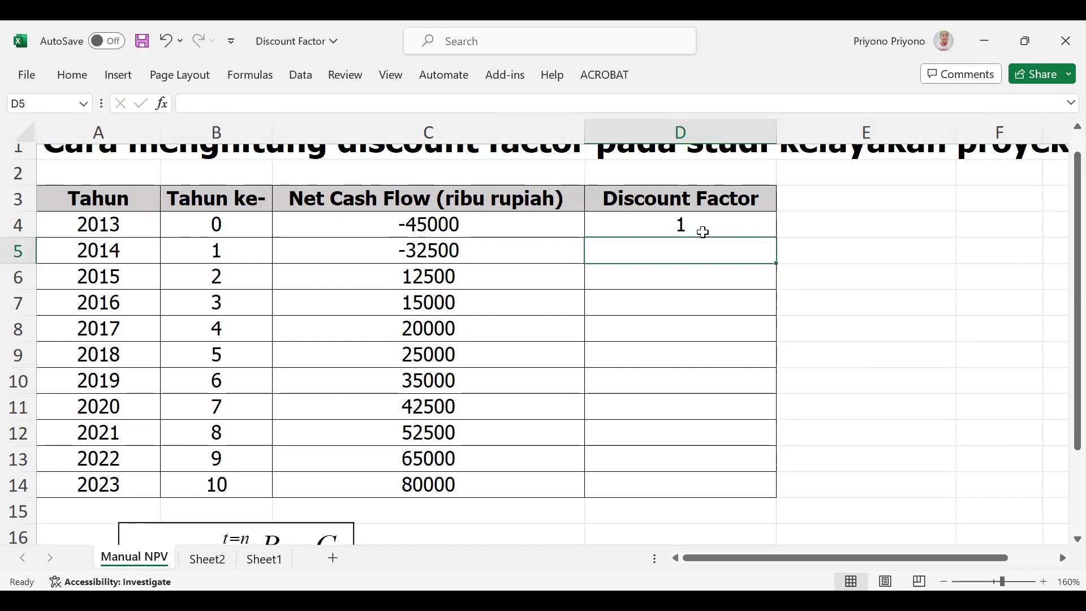
{"action": "left_click", "coordinate": [699, 225]}
{"action": "left_click_drag", "start_coordinate": [776, 240], "coordinate": [776, 261]}
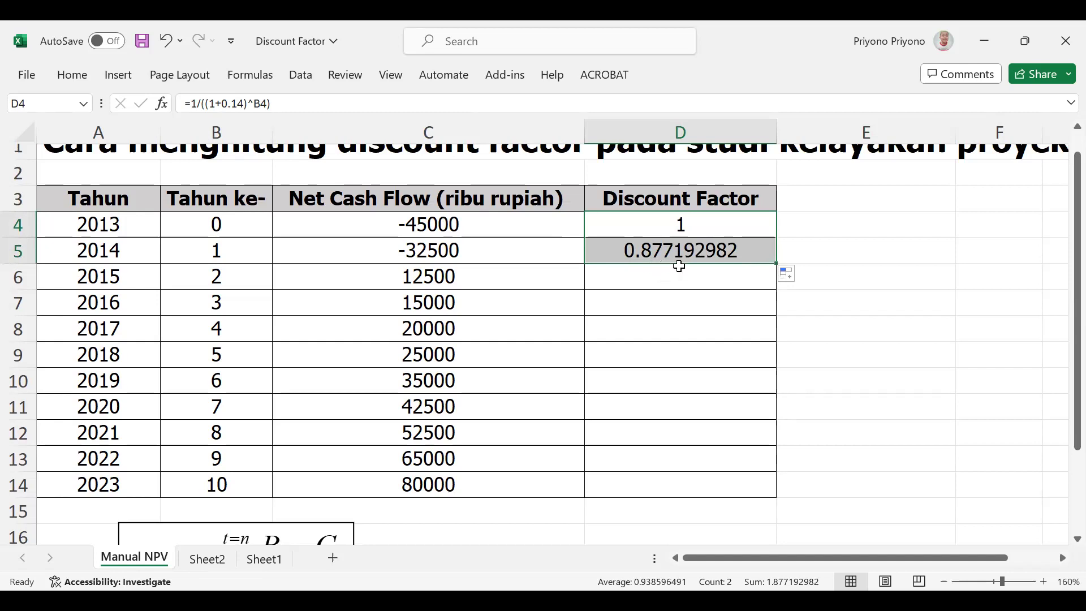
{"action": "left_click_drag", "start_coordinate": [778, 265], "coordinate": [778, 492]}
{"action": "left_click", "coordinate": [722, 477]}
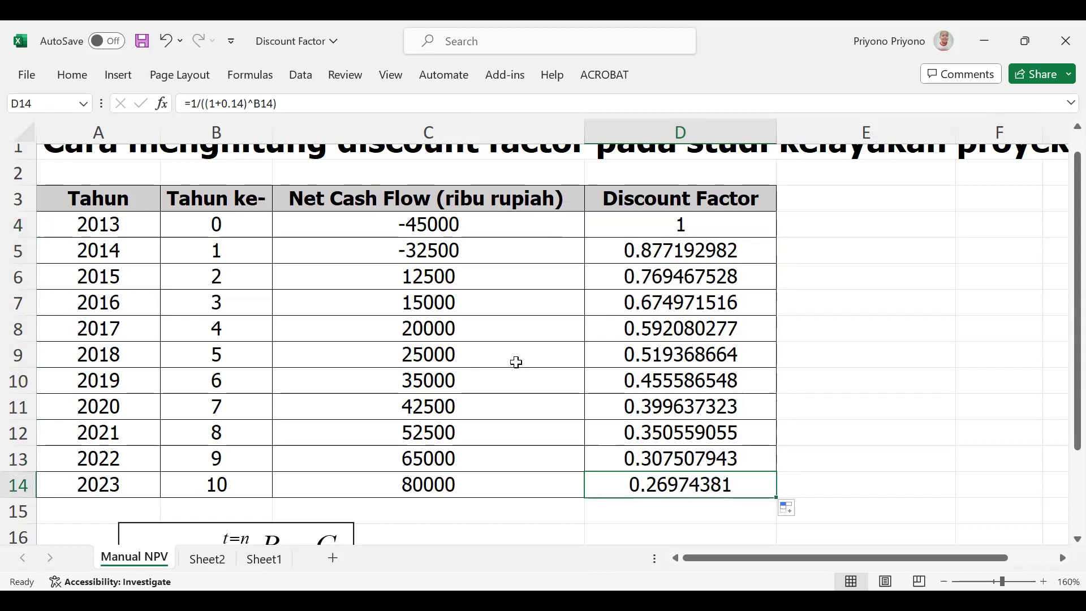
Change the discount rate in the D4 formula to 0.12 and refill the Discount Factor column down to D14
{"action": "left_click", "coordinate": [676, 249]}
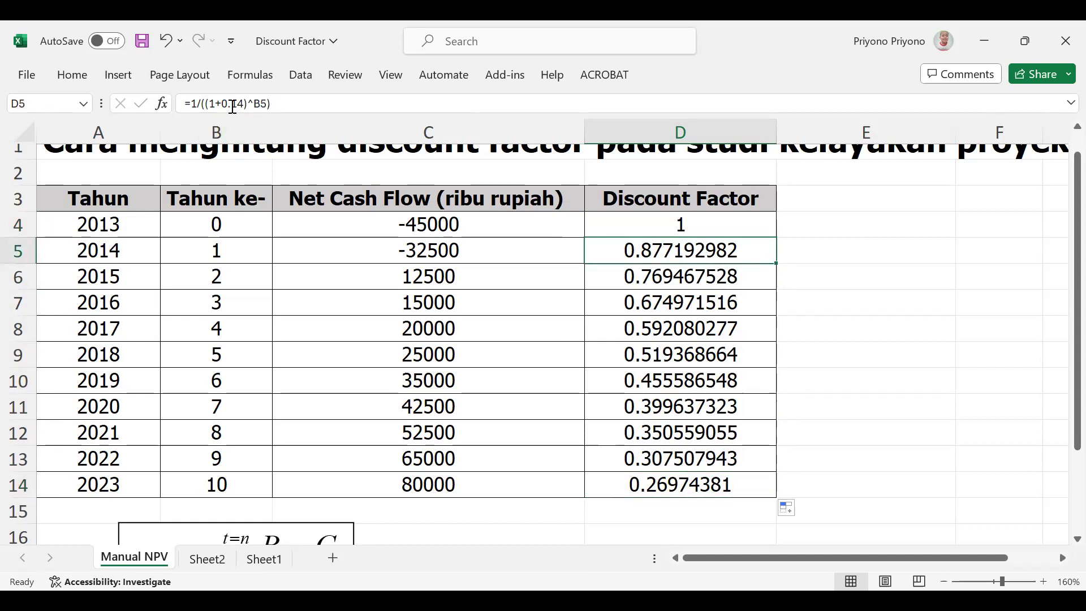
{"action": "double_click", "coordinate": [680, 225]}
{"action": "left_click_drag", "start_coordinate": [691, 225], "coordinate": [696, 225]}
{"action": "type", "text": "2)^B4)"}
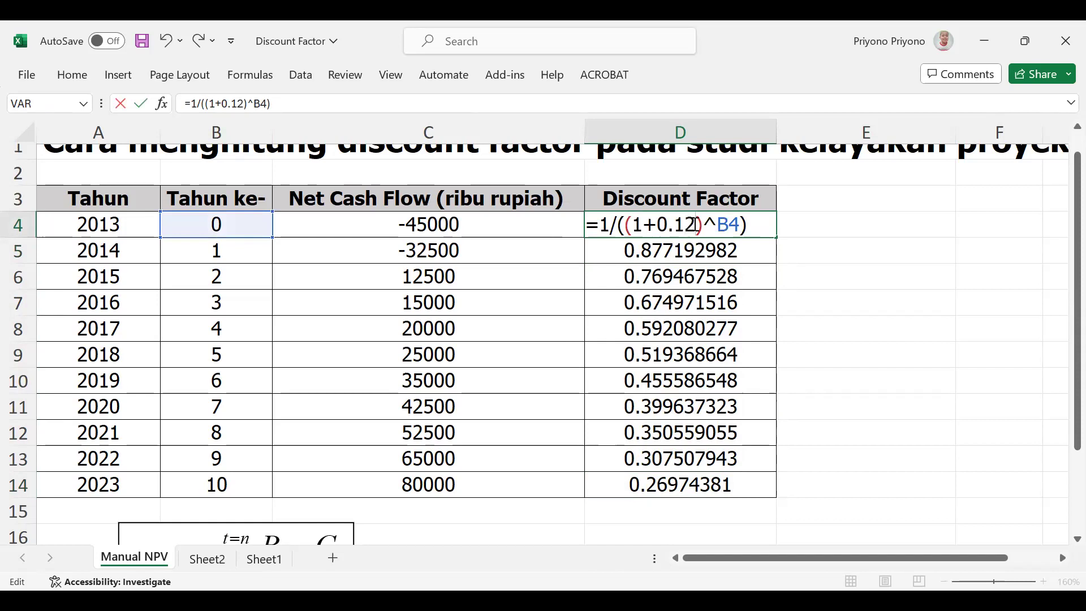
{"action": "key", "text": "Return"}
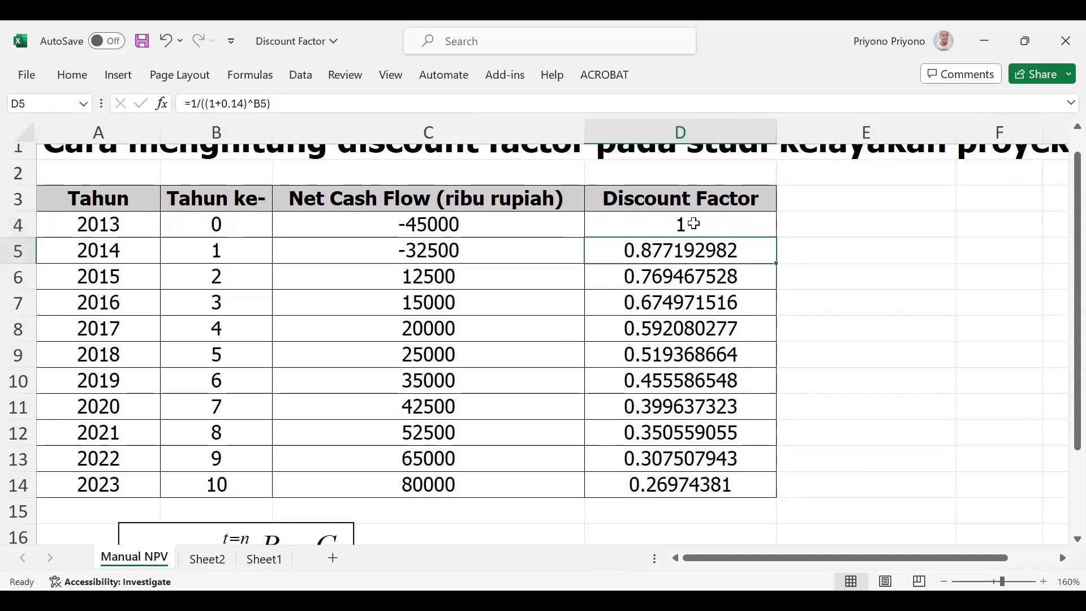
{"action": "left_click", "coordinate": [694, 224]}
{"action": "left_click_drag", "start_coordinate": [782, 427], "coordinate": [784, 490]}
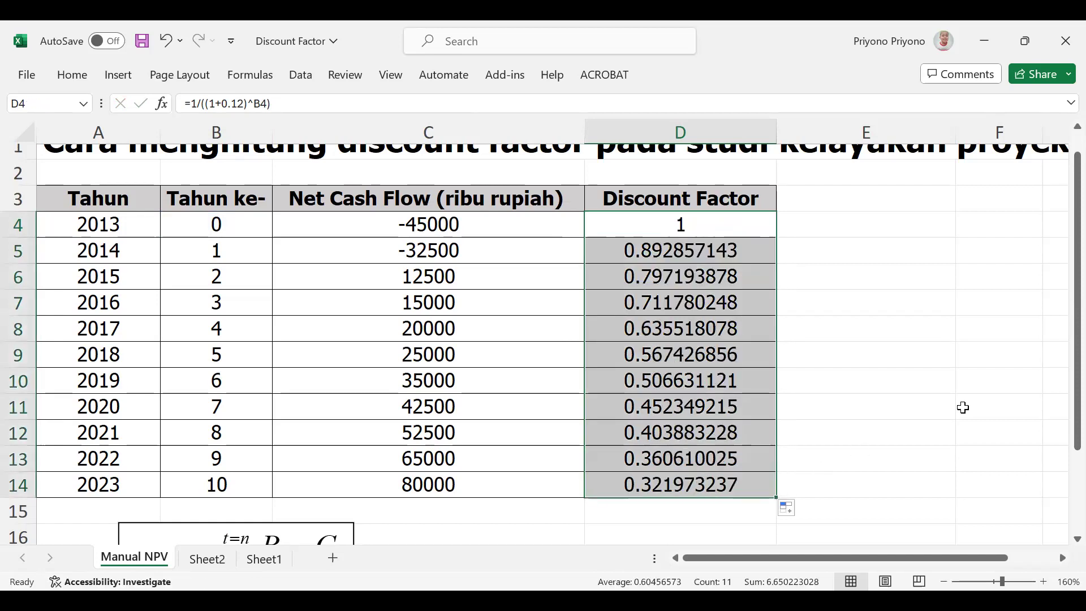
{"action": "left_click", "coordinate": [910, 411]}
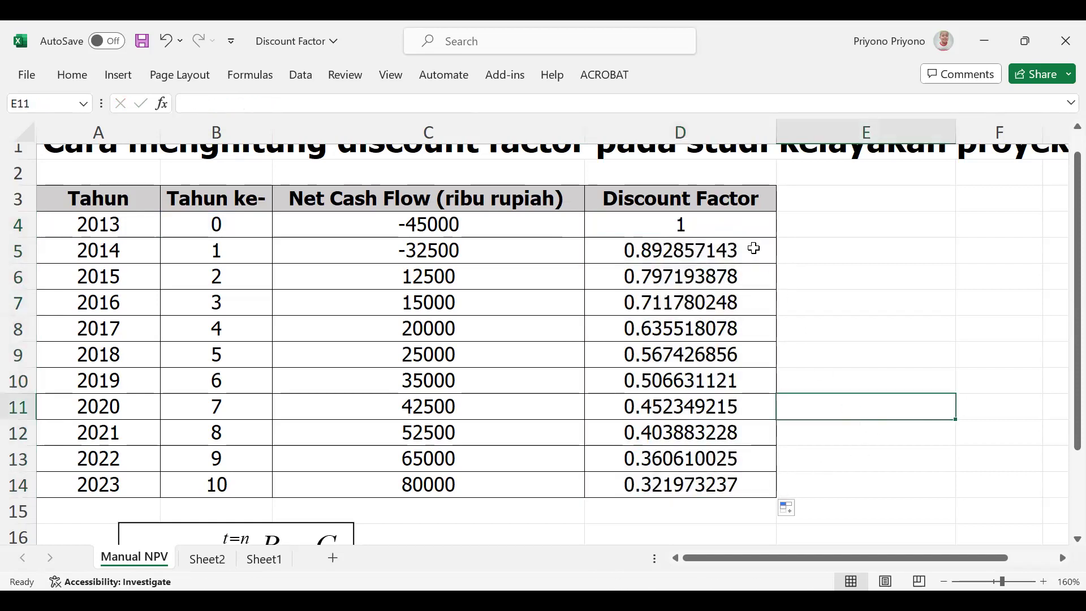
Set the rate in the D4 discount factor formula to 0.1 and copy the formula down to D14
{"action": "left_click", "coordinate": [715, 226]}
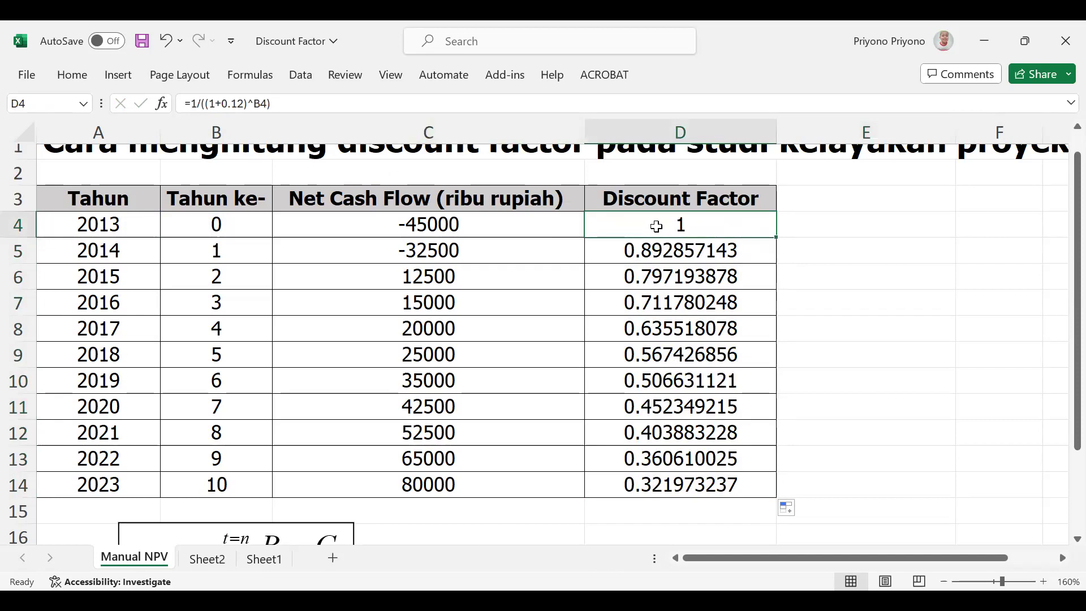
{"action": "double_click", "coordinate": [690, 225]}
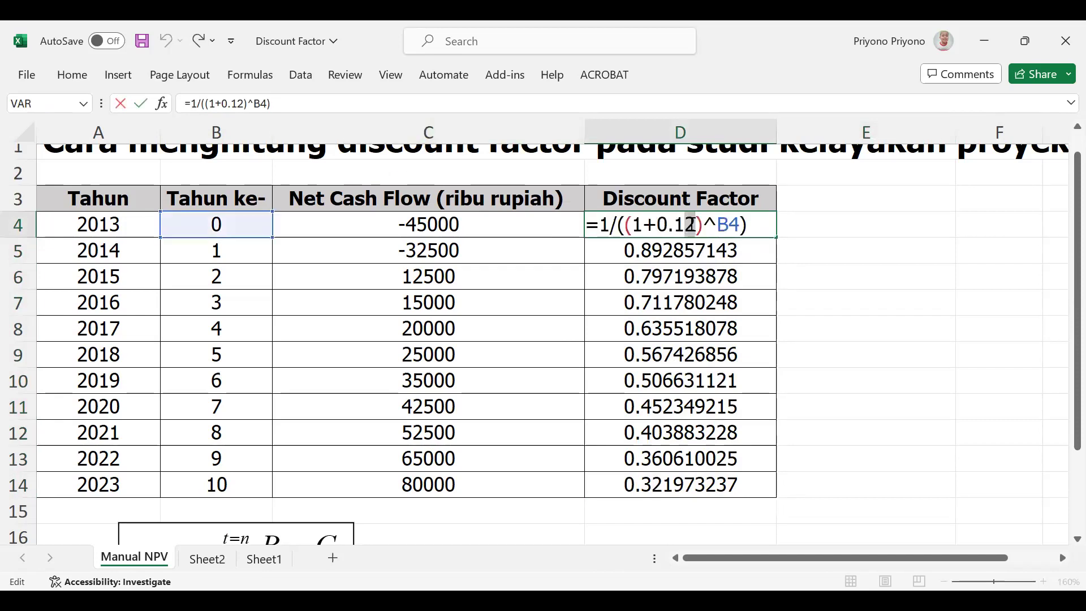
{"action": "key", "text": "Return"}
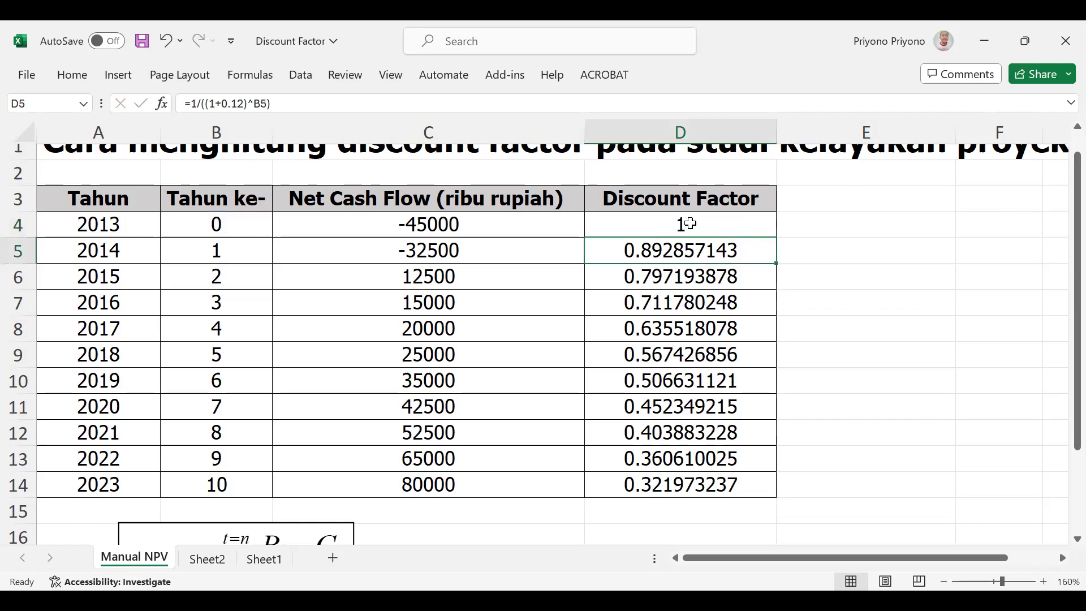
{"action": "left_click", "coordinate": [690, 224]}
{"action": "left_click_drag", "start_coordinate": [775, 236], "coordinate": [775, 495]}
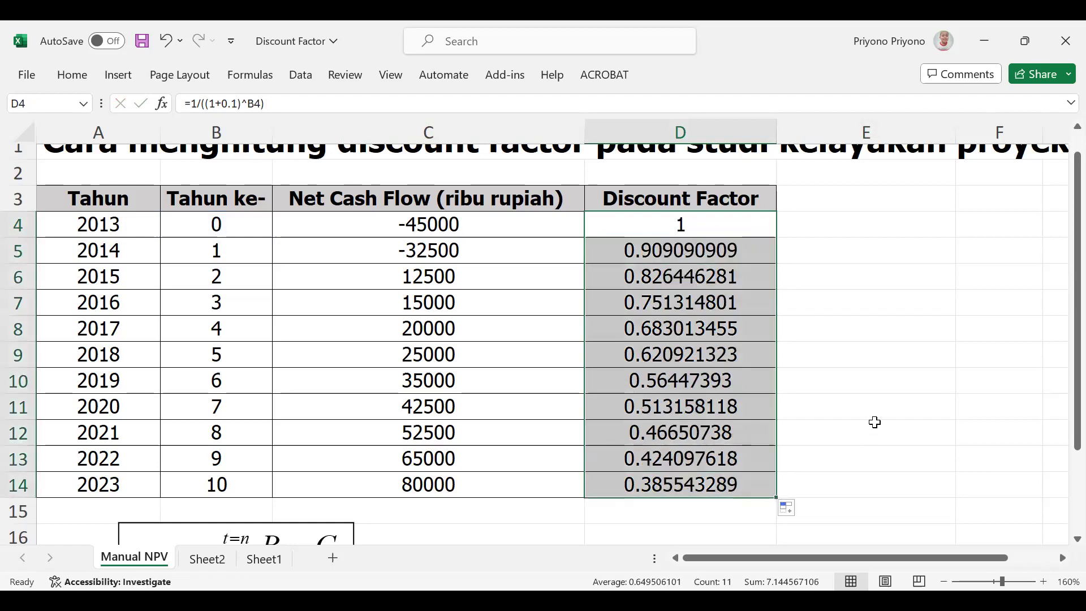
{"action": "scroll", "coordinate": [899, 403], "scroll_direction": "up", "scroll_amount": 1}
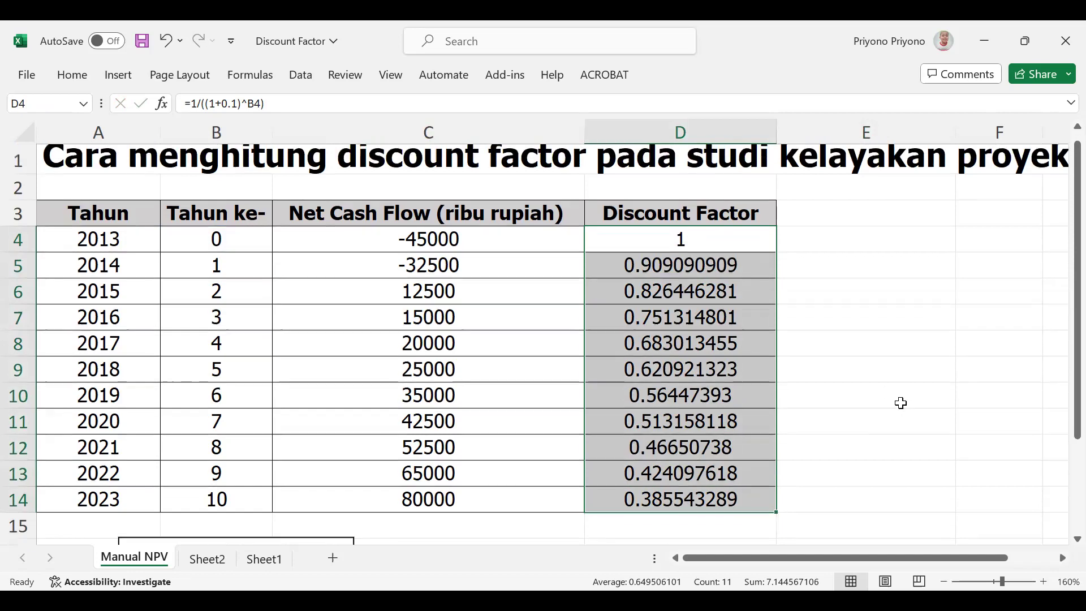